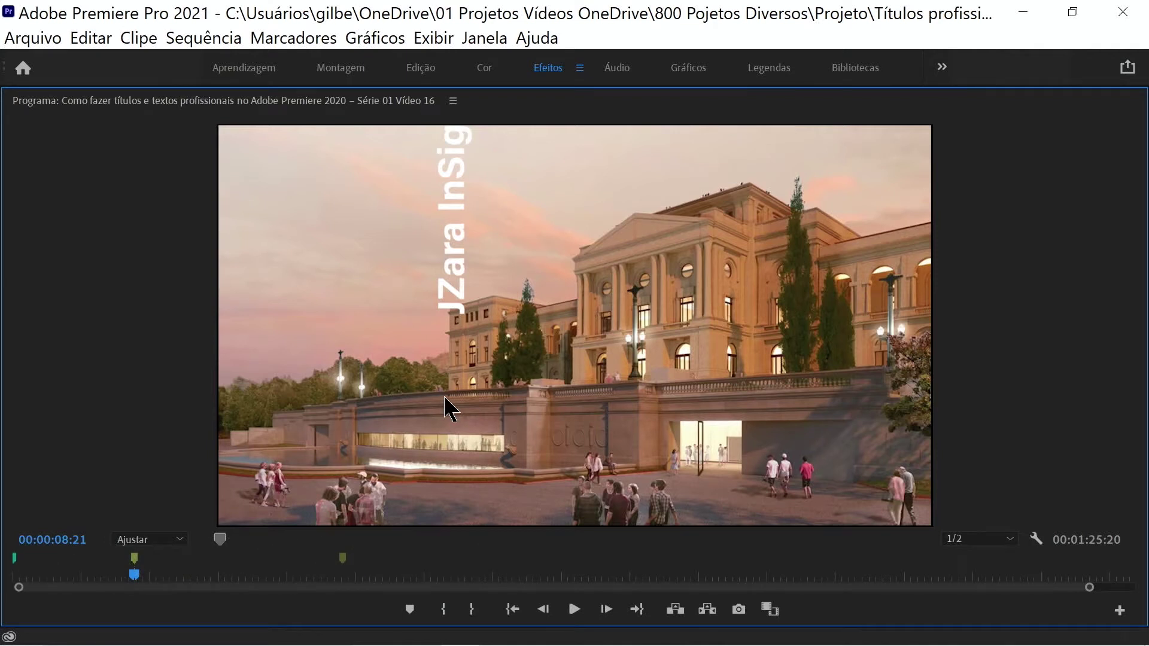
# Step: Restore the full editing workspace from the maximized Program monitor
pyautogui.press('`')
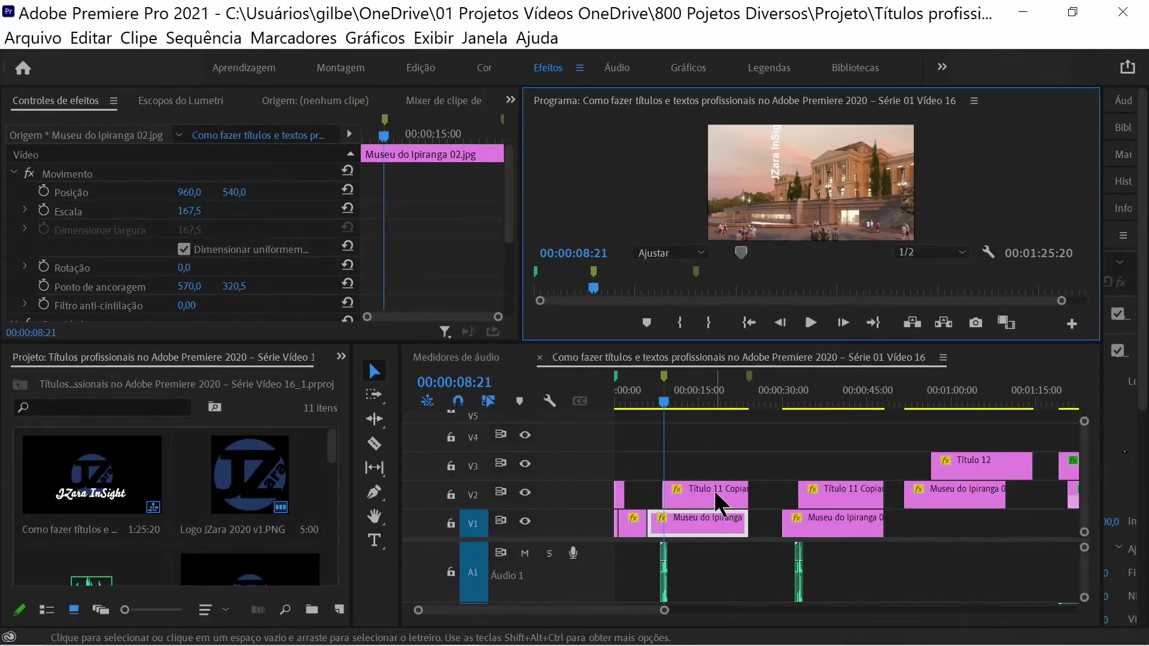
# Step: Select Título 11 Copiar 03, zoom its keyframe view and return to its first keyframe at 00:00:08:19
pyautogui.click(720, 504)
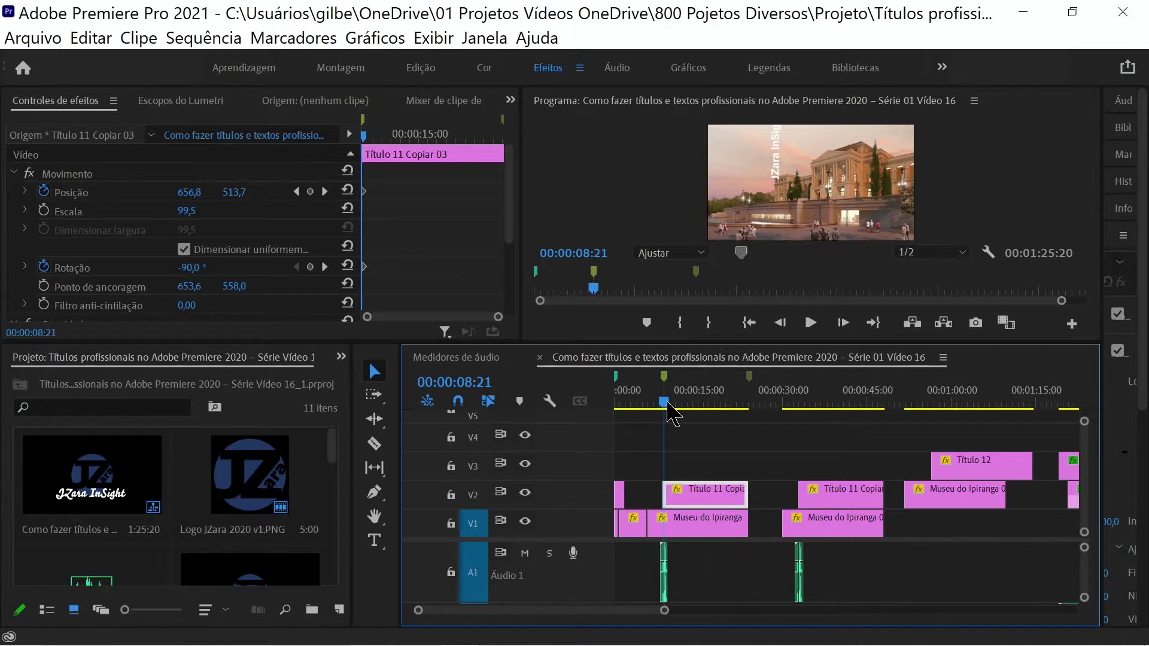
pyautogui.moveTo(665, 402); pyautogui.dragTo(680, 402)
pyautogui.click(495, 317)
pyautogui.moveTo(494, 317); pyautogui.dragTo(386, 317)
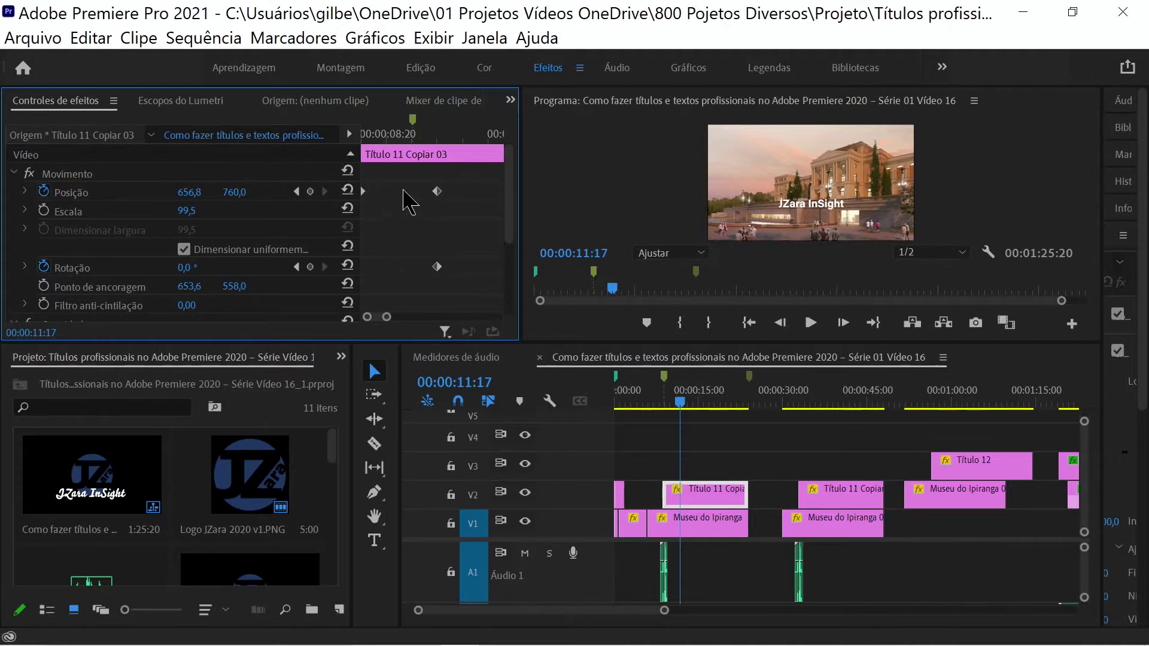
pyautogui.click(670, 395)
pyautogui.moveTo(453, 318); pyautogui.dragTo(404, 317)
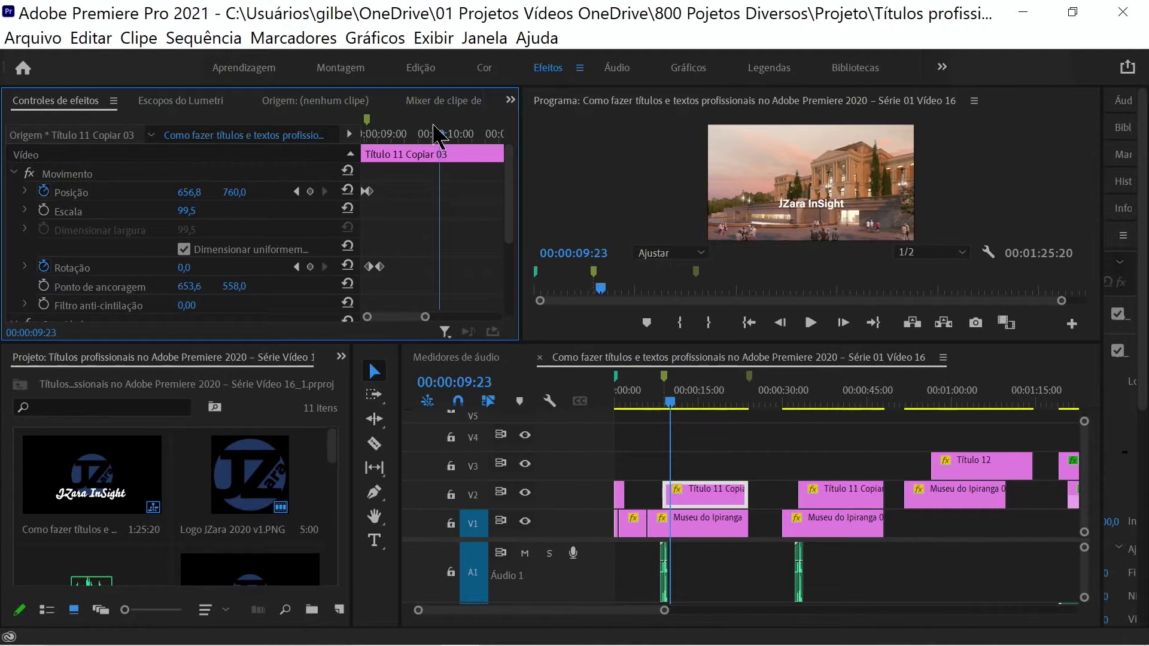
pyautogui.moveTo(434, 128); pyautogui.dragTo(362, 157)
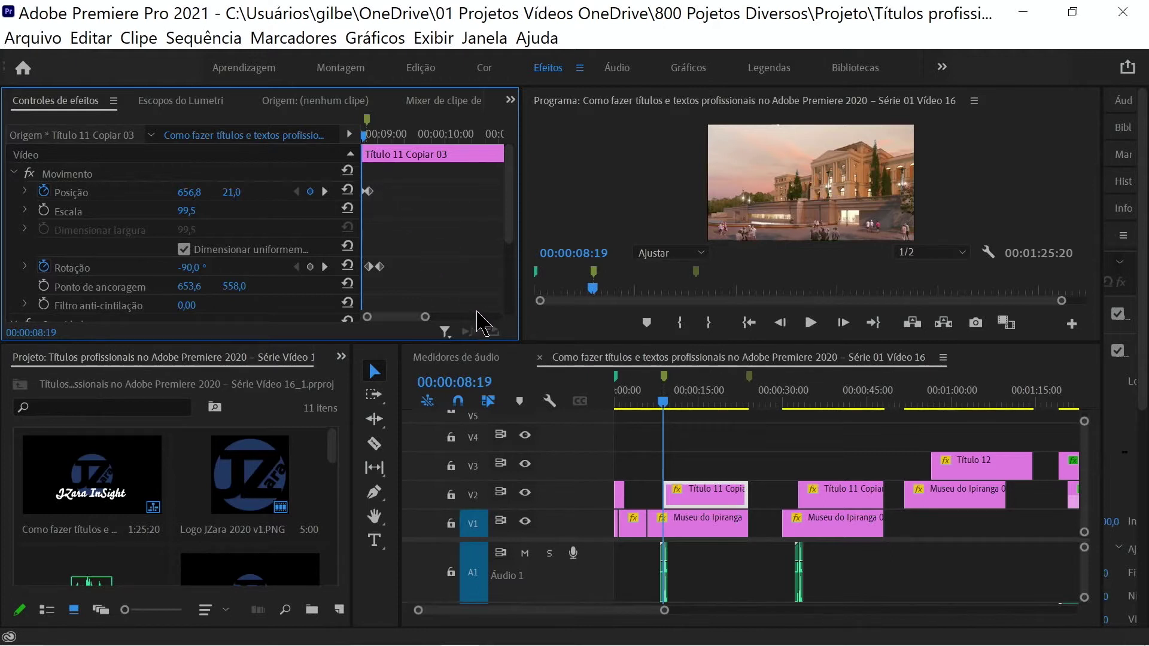
# Step: Step frame by frame until Título 11 Copiar 03 is upright at 00:00:09:01, then move the playhead later
pyautogui.press('Right')
pyautogui.press('Right')
pyautogui.press('Right')
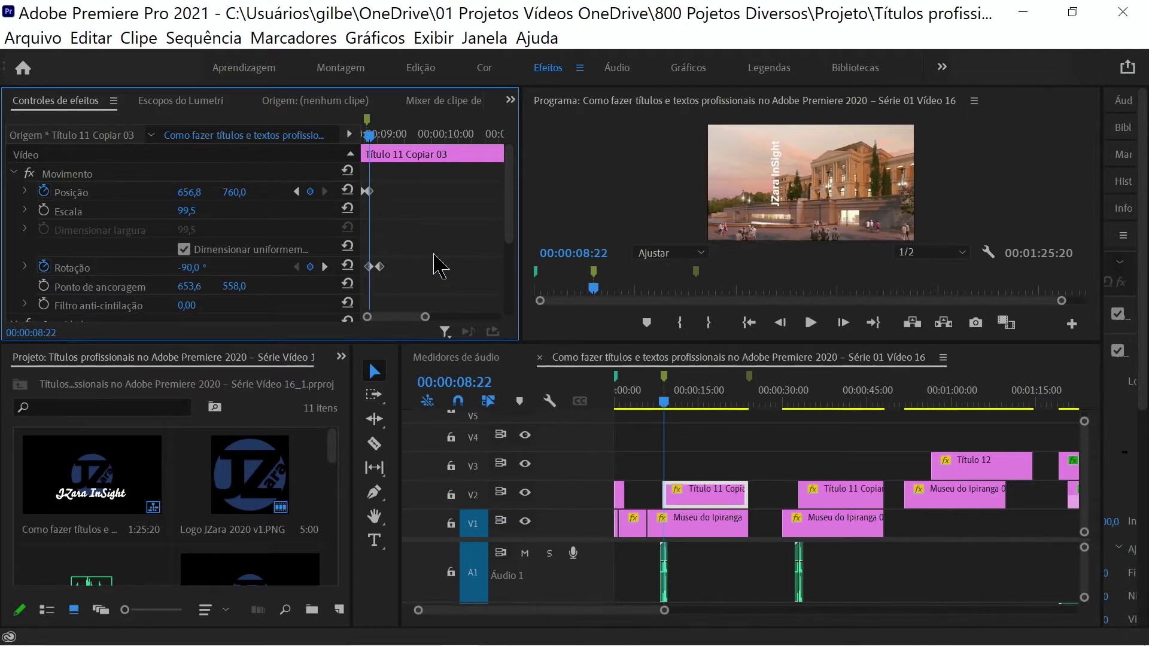
pyautogui.press('Right')
pyautogui.press('Right')
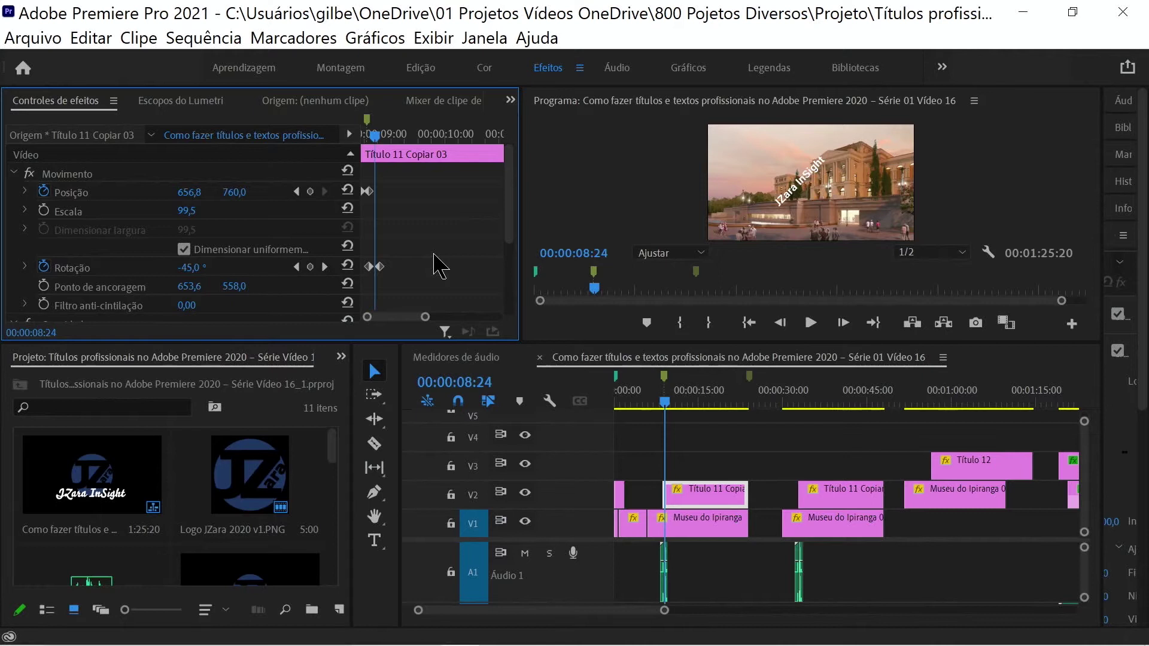
pyautogui.press('Right')
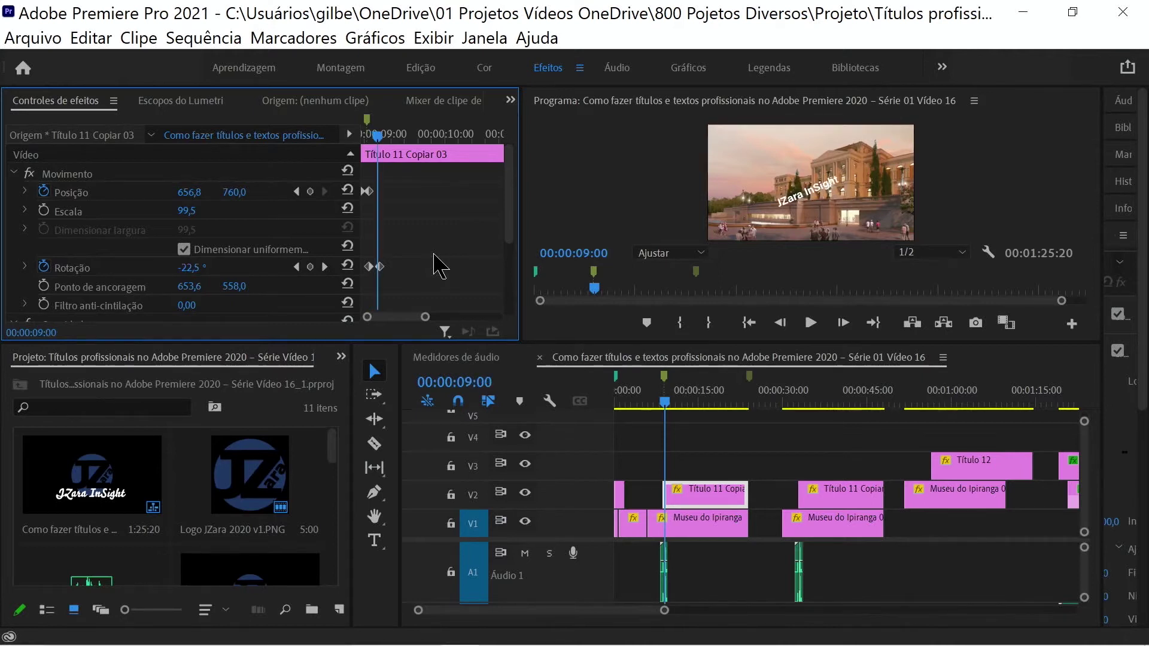
pyautogui.press('Right')
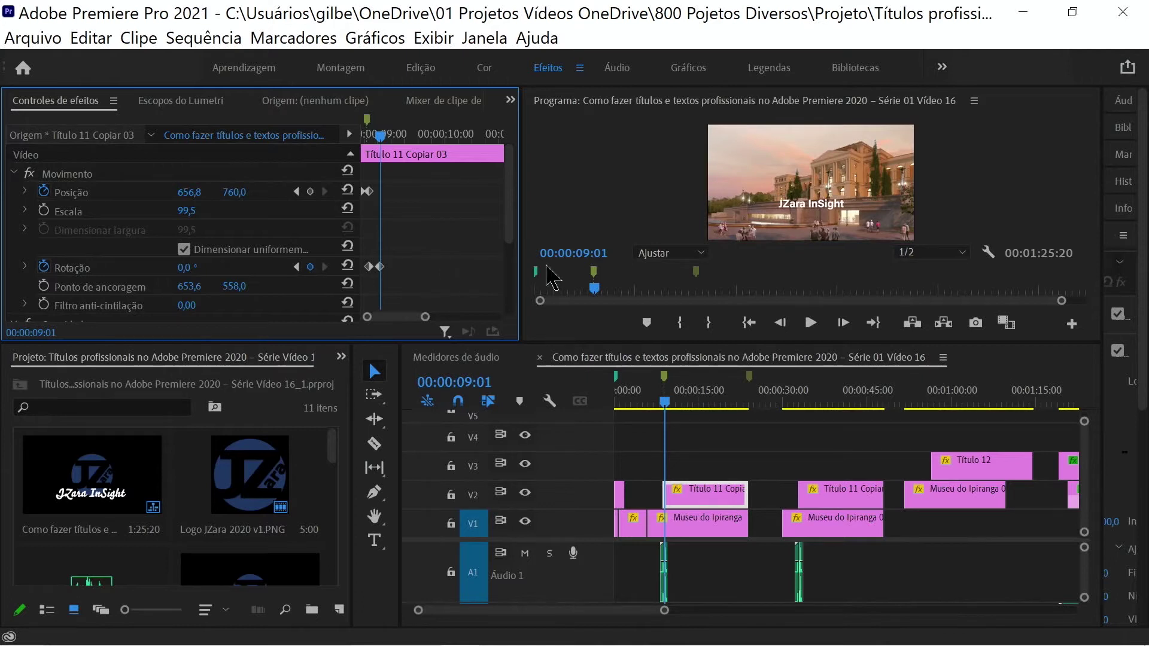
pyautogui.moveTo(662, 403); pyautogui.dragTo(964, 459)
# Step: Select Título 12, maximize the preview at 200%, and move its anchor point to the text's left edge
pyautogui.click(972, 470)
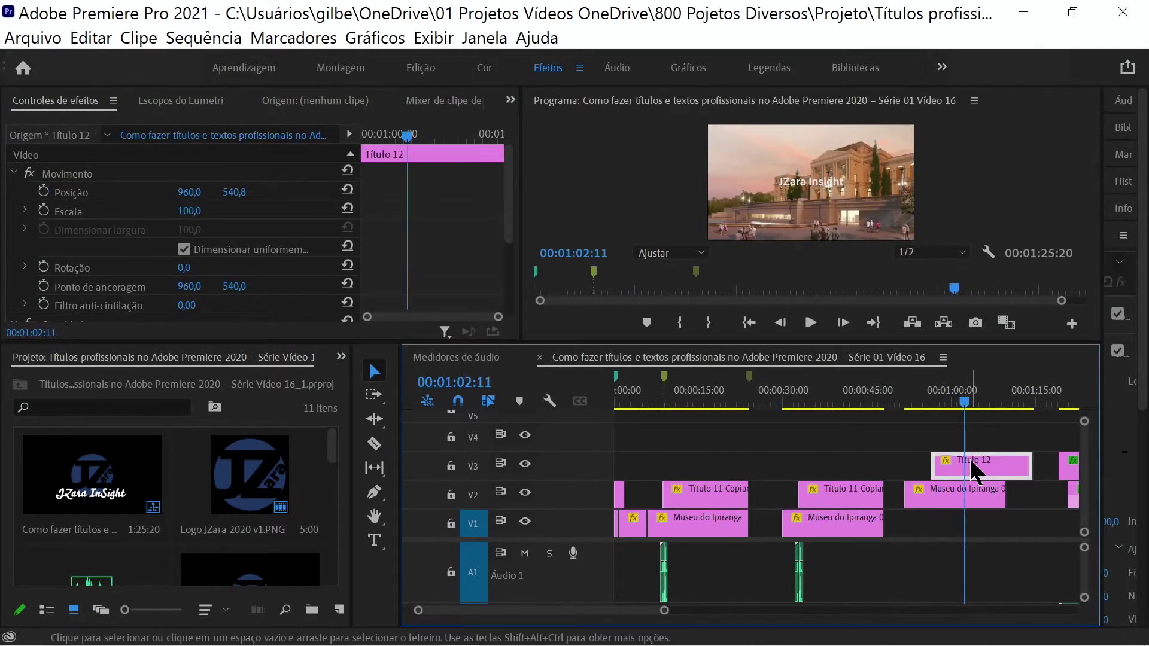
pyautogui.press('`')
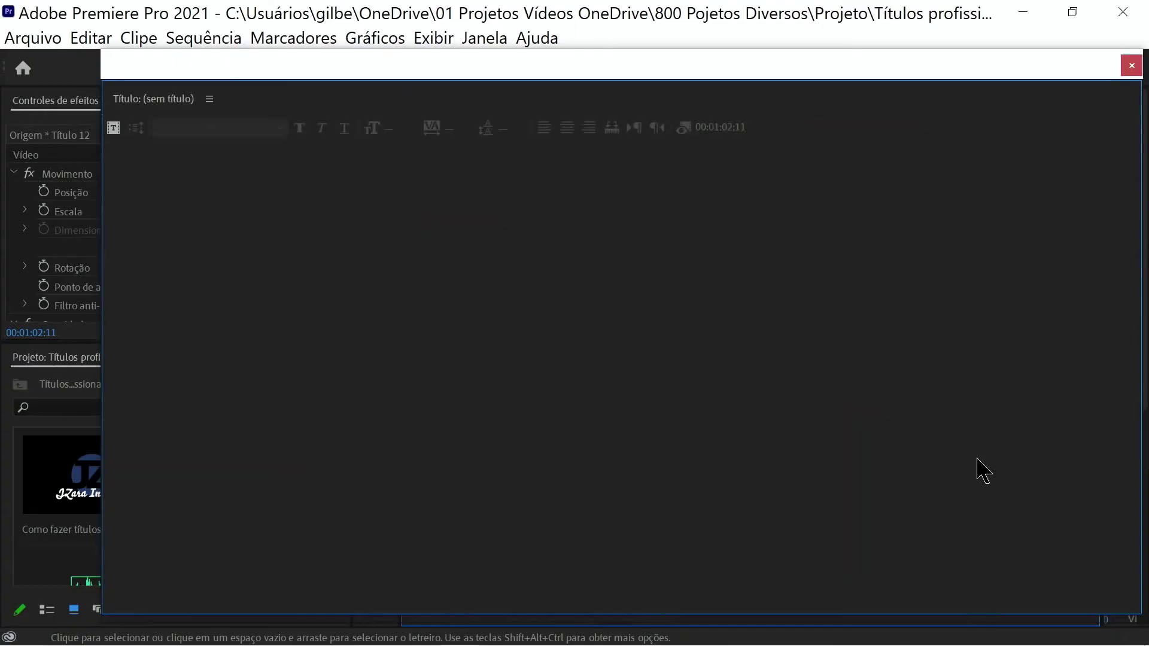
pyautogui.press('`')
pyautogui.press('`')
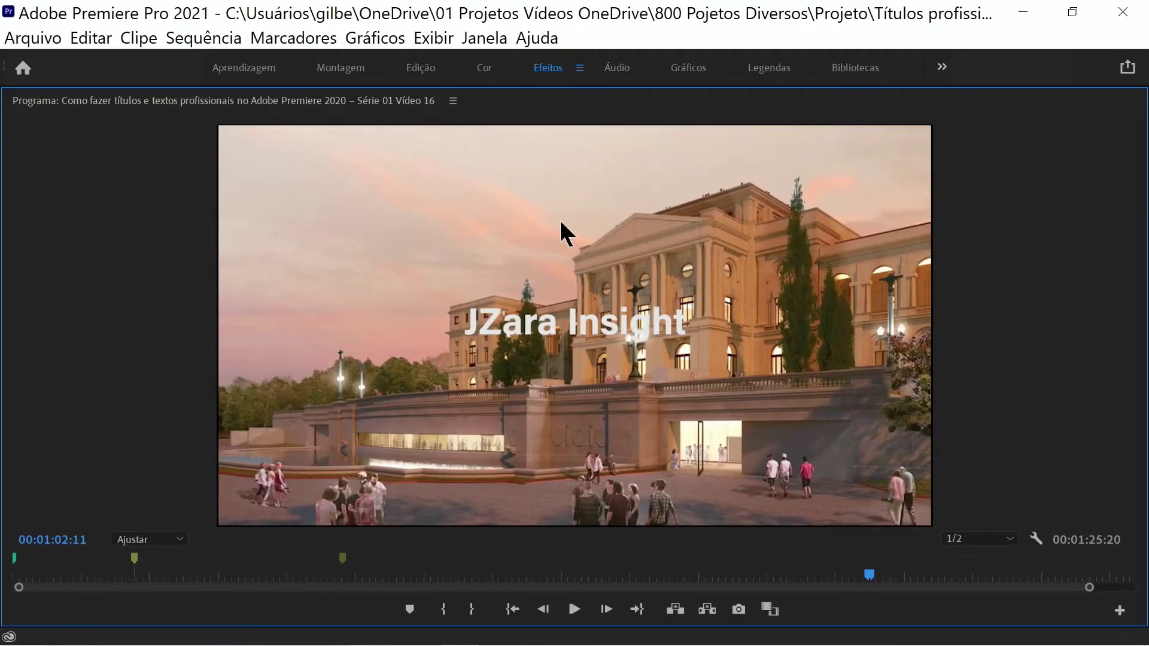
pyautogui.click(179, 539)
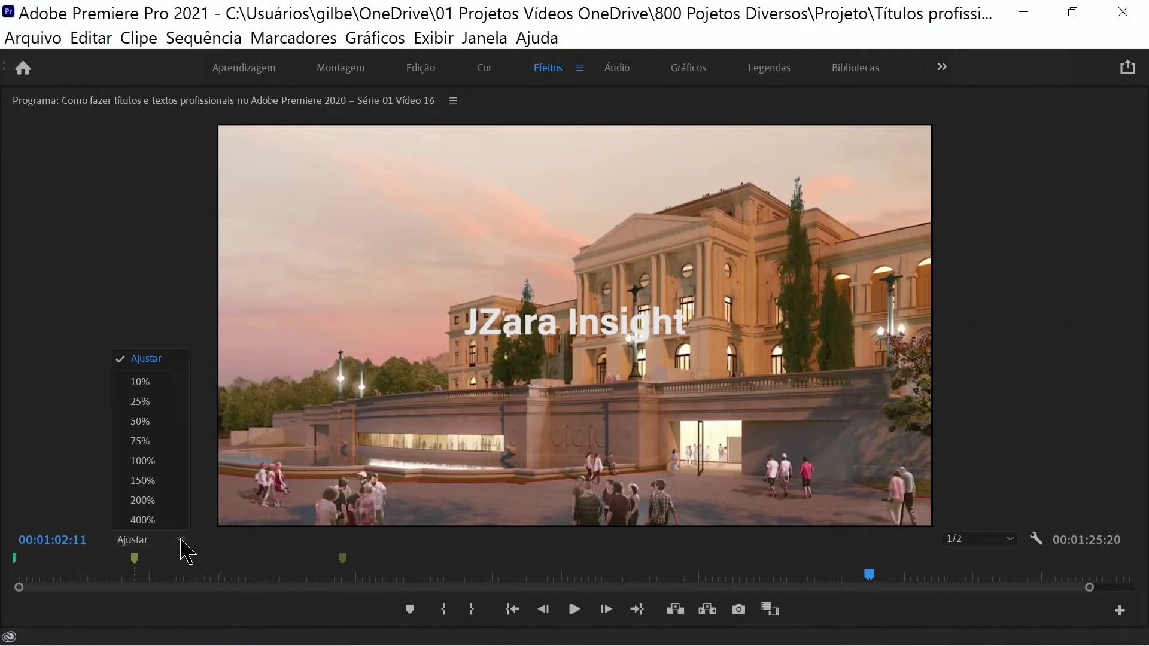
pyautogui.click(163, 500)
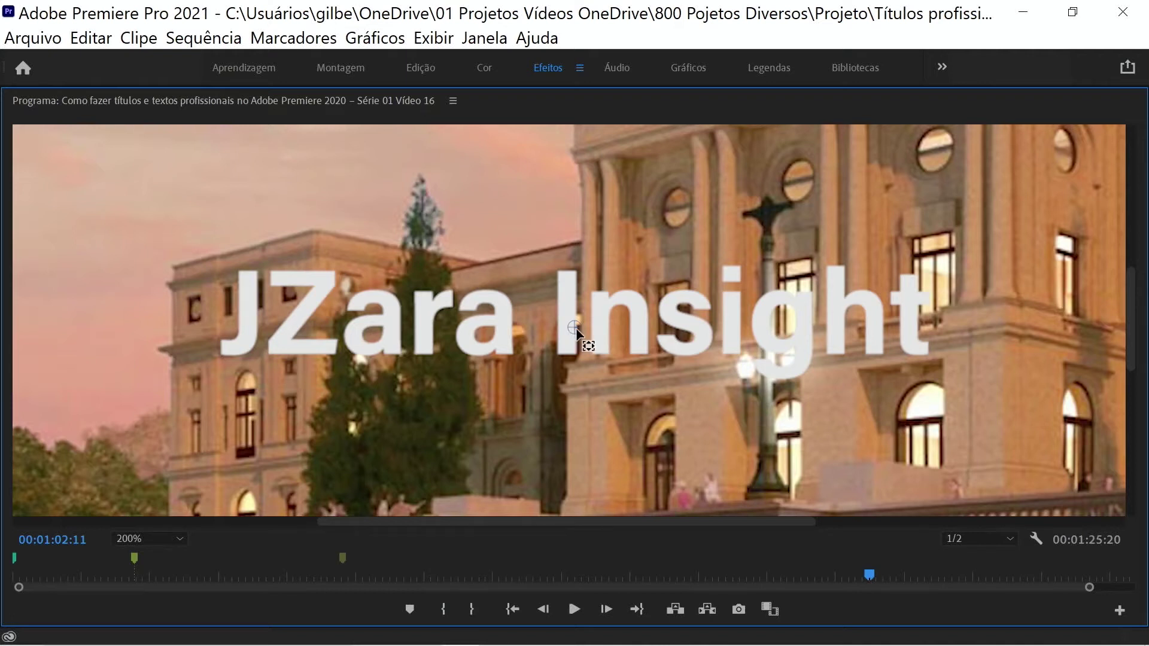
pyautogui.moveTo(572, 331)
pyautogui.mouseDown()
pyautogui.moveTo(240, 358)
pyautogui.moveTo(221, 348)
pyautogui.mouseUp()
# Step: Select Título 11 Copiar 04 and go to its first frame, 00:00:32:20, to edit its Rotation
pyautogui.press('`')
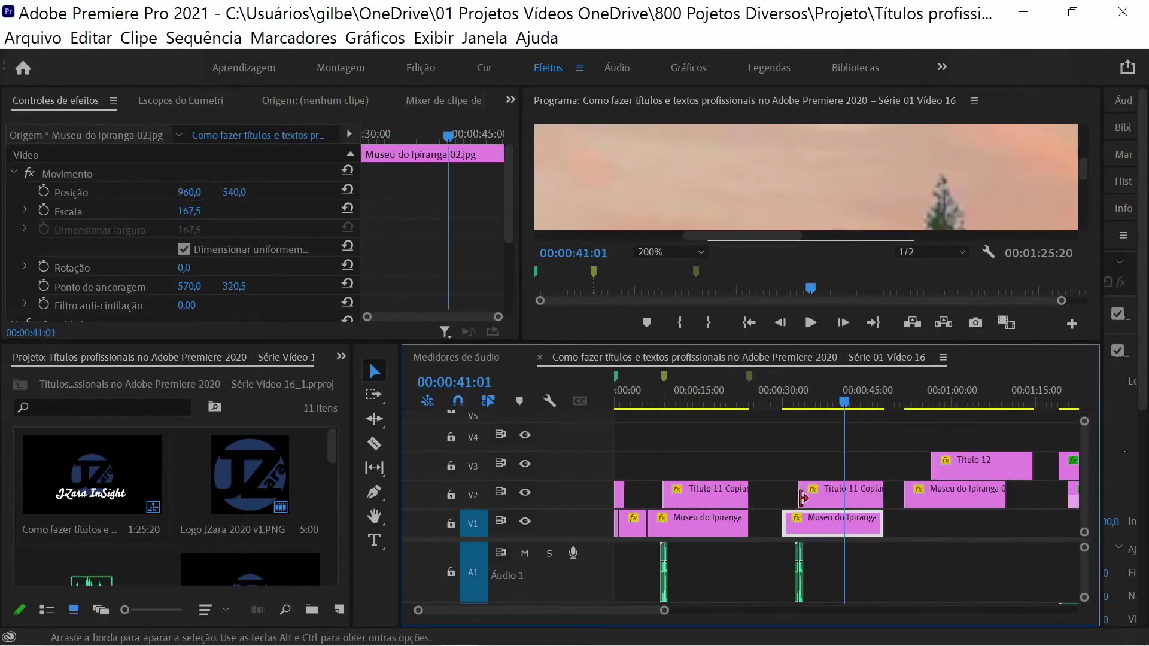
pyautogui.click(829, 497)
pyautogui.moveTo(828, 400); pyautogui.dragTo(819, 405)
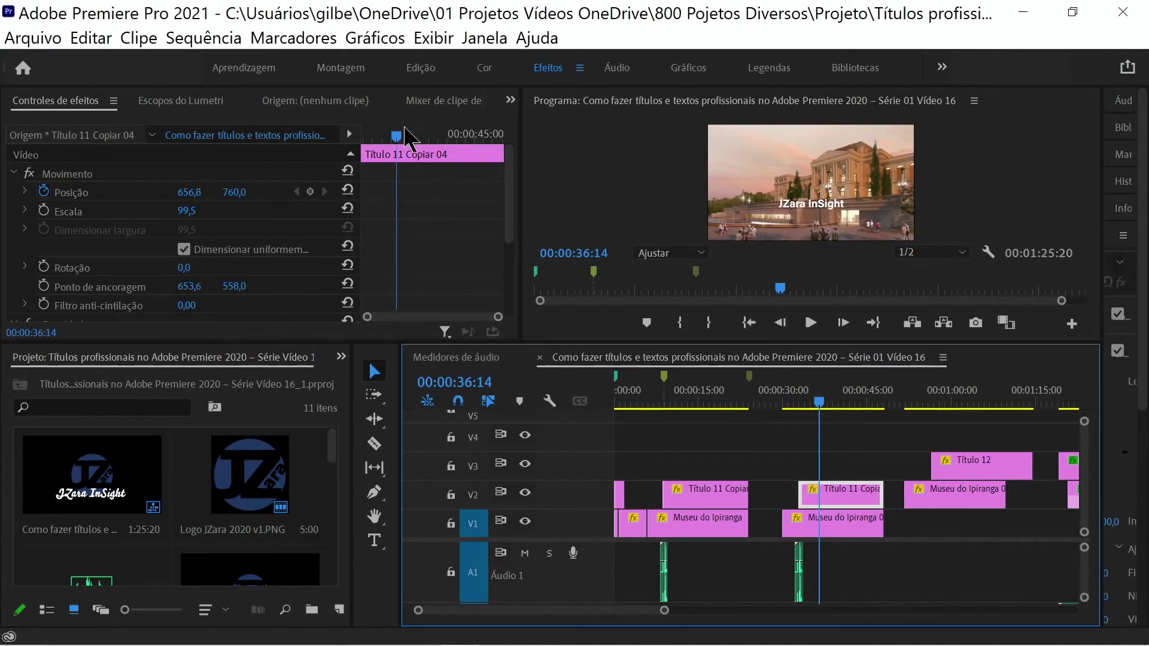
pyautogui.moveTo(397, 138); pyautogui.dragTo(333, 139)
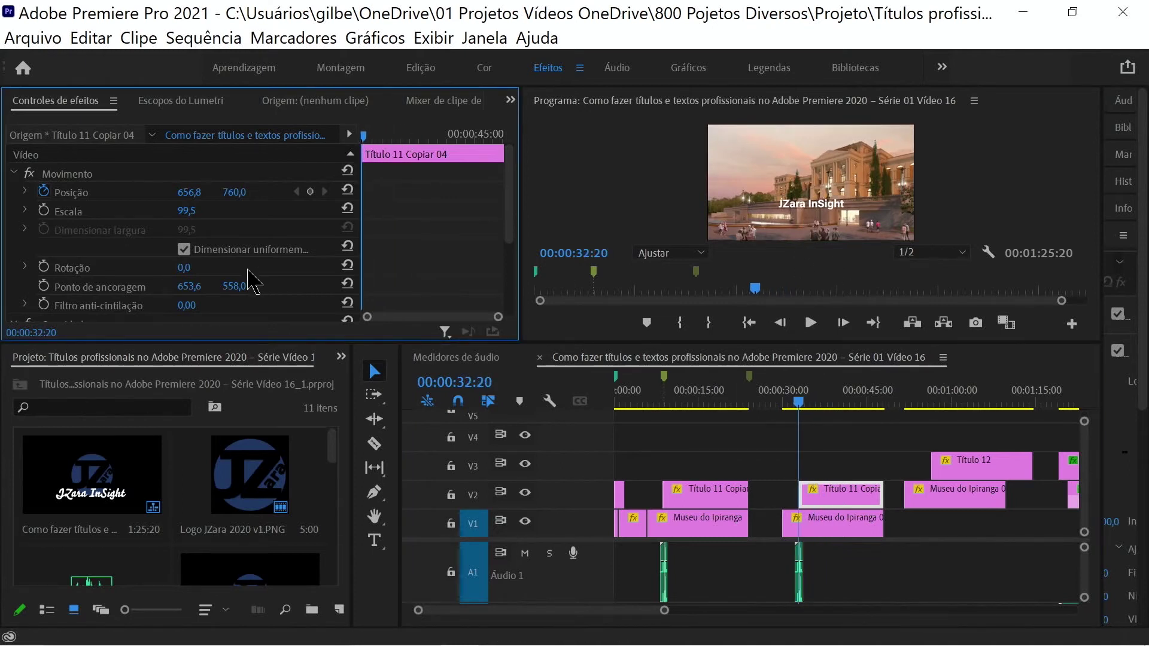
pyautogui.click(187, 268)
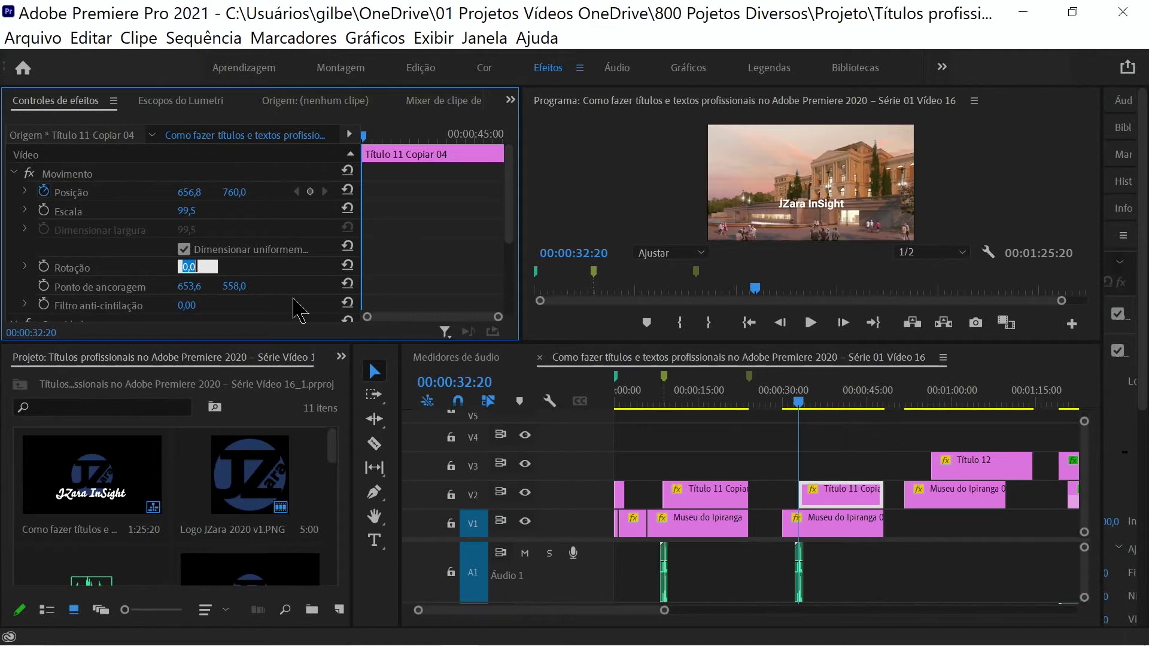
# Step: Set Título 11 Copiar 04's Rotation to -90° and Position Y to 12.0, then step to 00:00:32:23
pyautogui.write('-90')
pyautogui.press('Return')
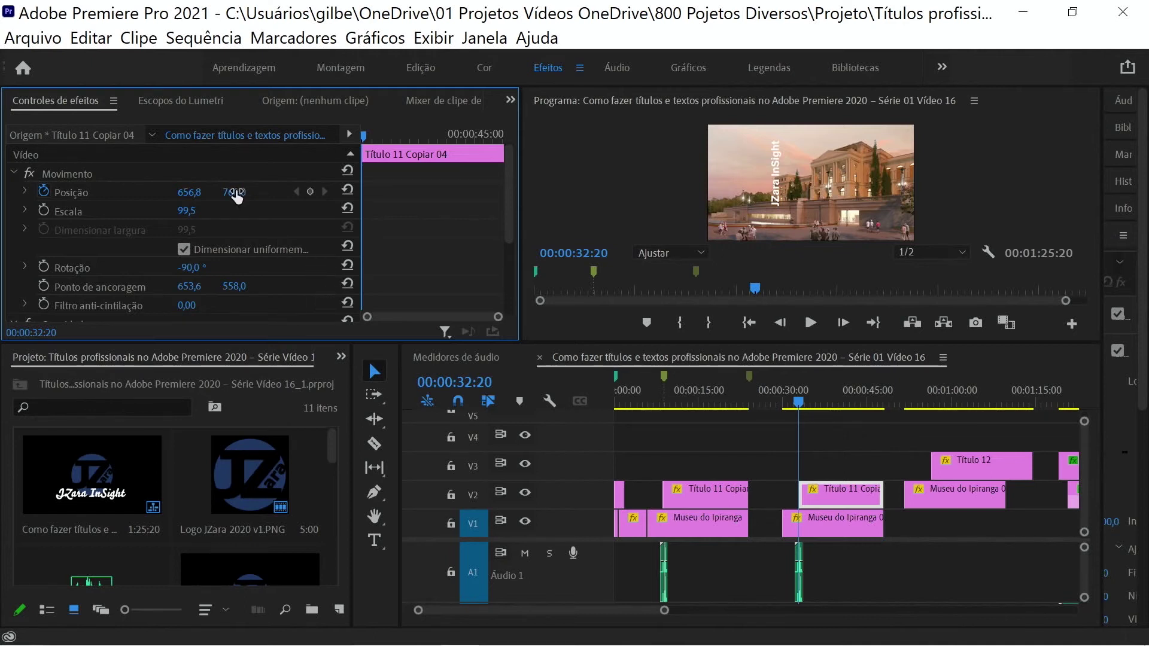
pyautogui.moveTo(233, 192)
pyautogui.mouseDown()
pyautogui.moveTo(180, 191)
pyautogui.moveTo(209, 191)
pyautogui.moveTo(335, 248)
pyautogui.mouseUp()
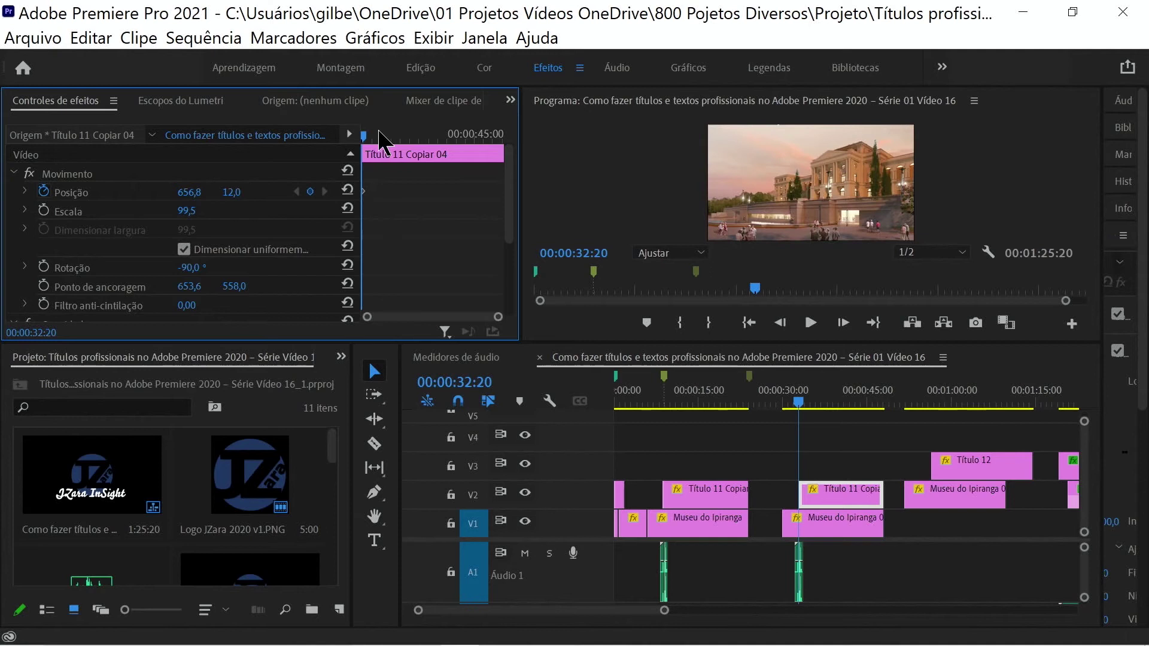
pyautogui.moveTo(364, 136); pyautogui.dragTo(365, 136)
pyautogui.press('Right')
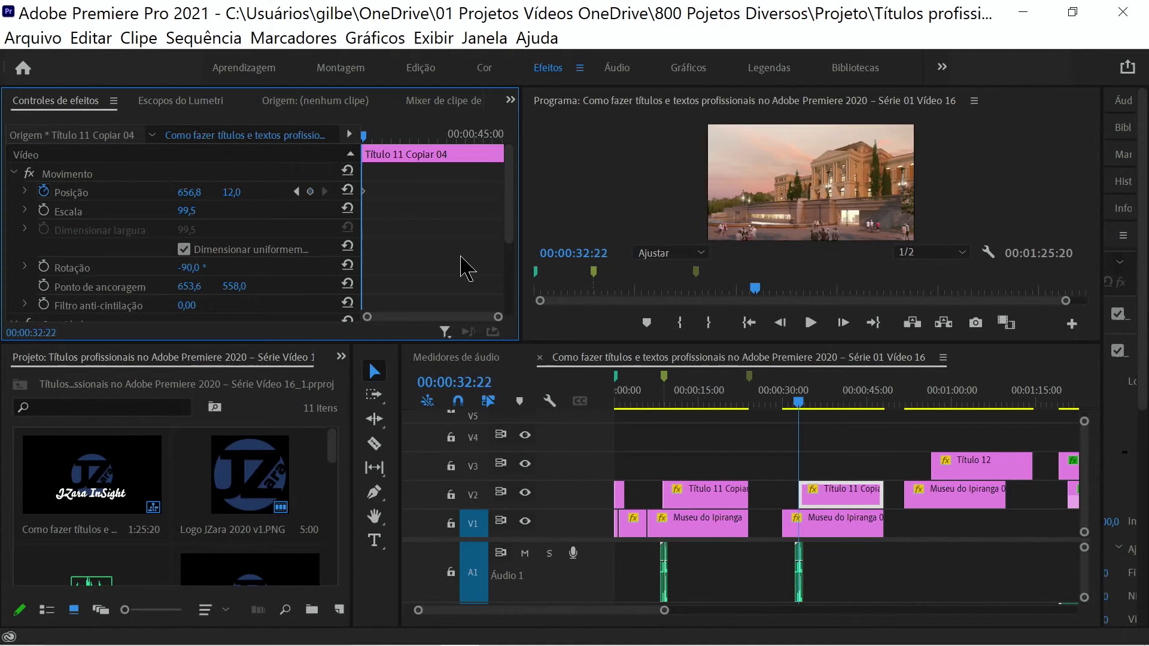
pyautogui.press('Right')
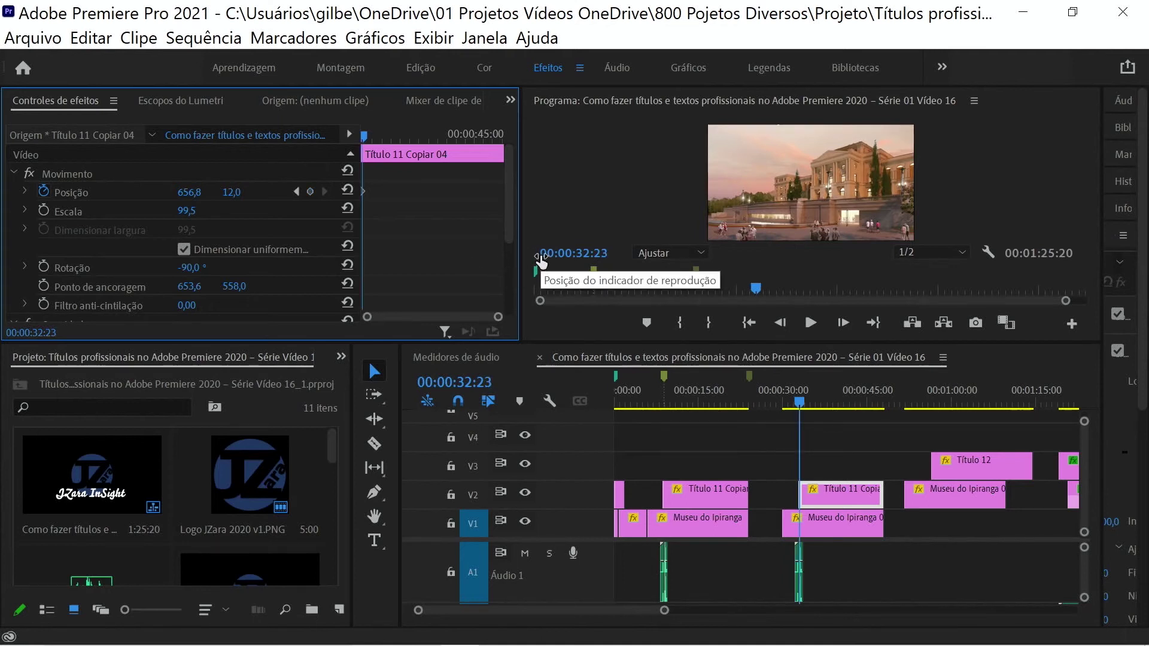
# Step: Keyframe Position Y at 760 and the starting Rotation at -90°
pyautogui.click(237, 192)
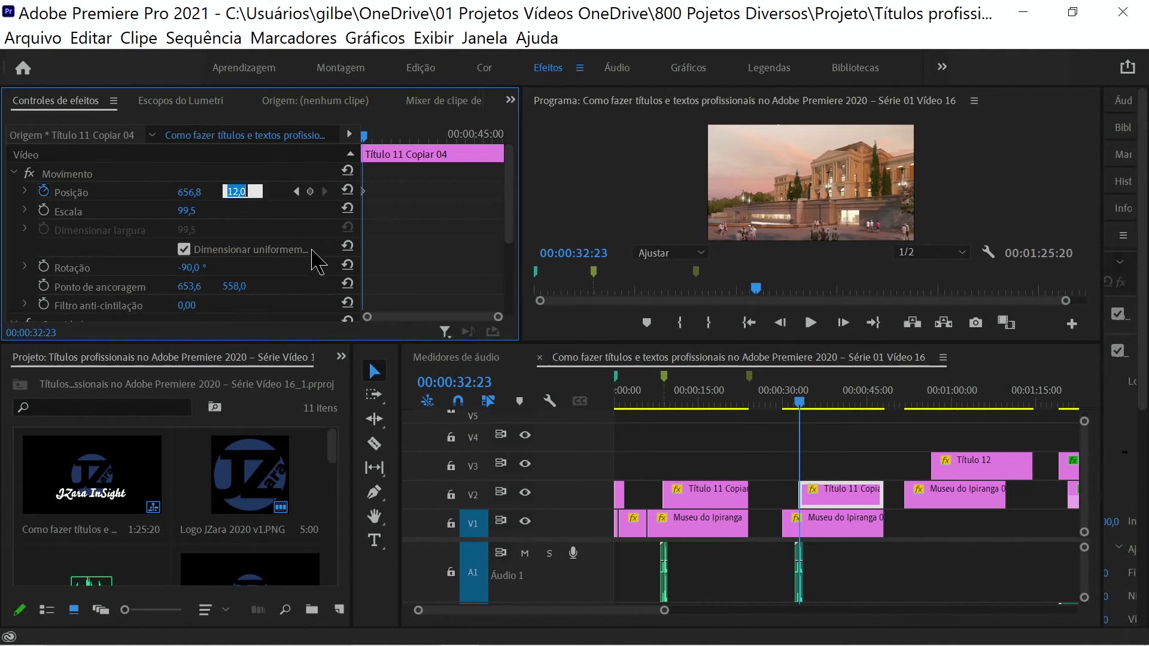
pyautogui.write('760')
pyautogui.press('Return')
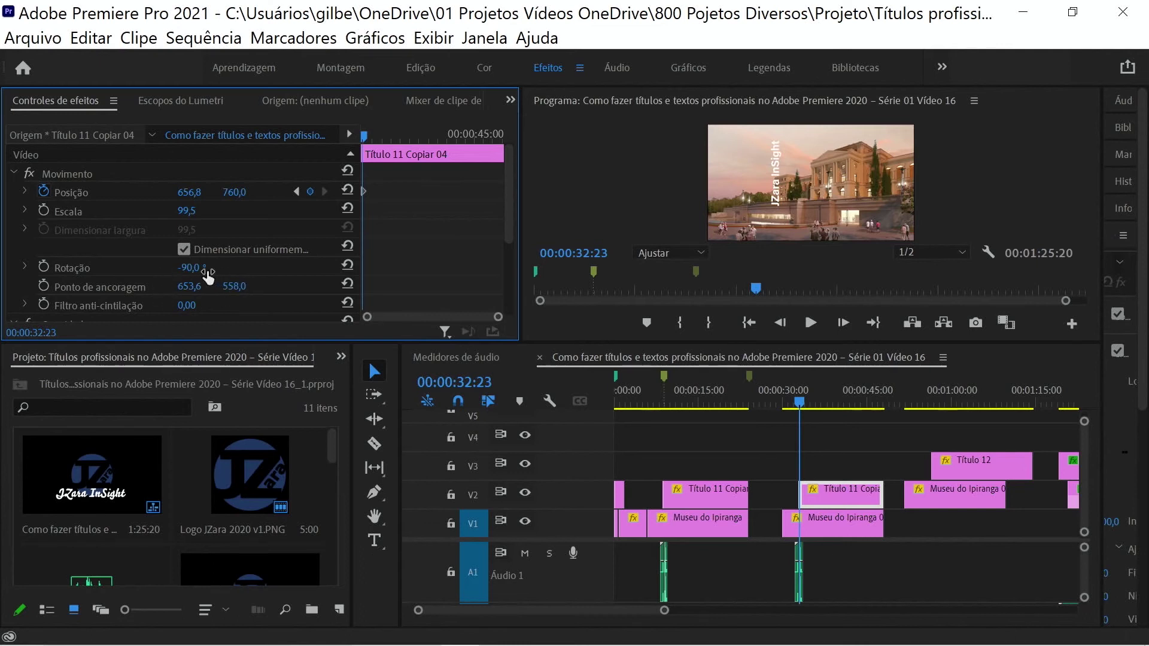
pyautogui.click(44, 267)
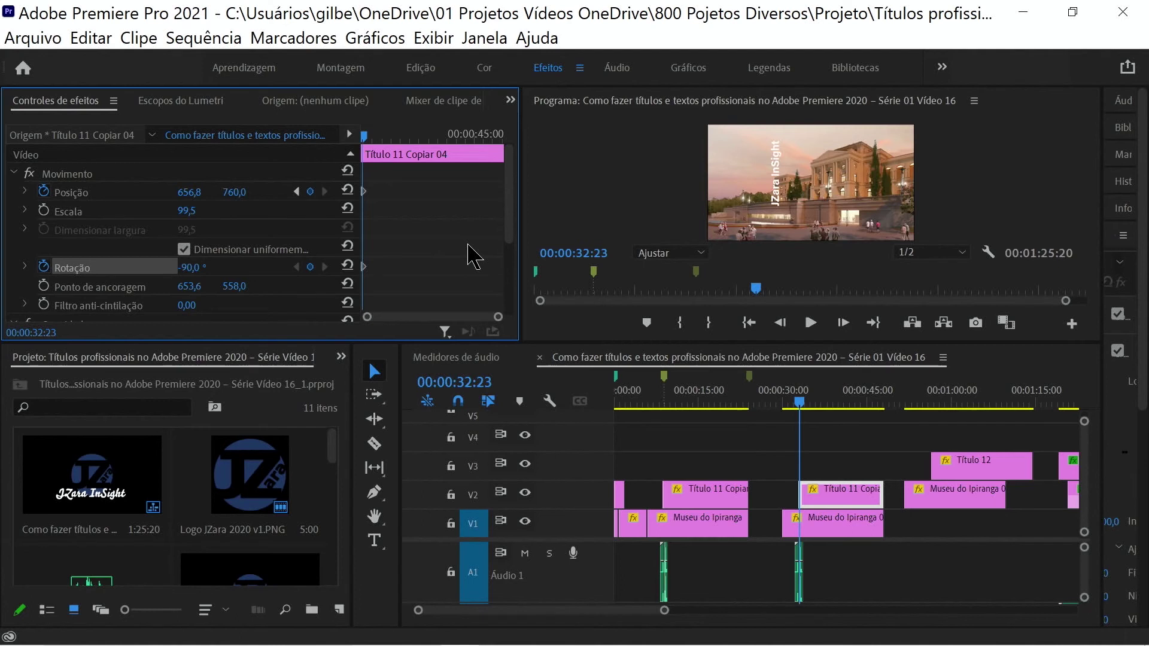
# Step: A couple of frames later, keyframe Rotation at 0° and play back the animation
pyautogui.press('Right')
pyautogui.press('Right')
pyautogui.press('Right')
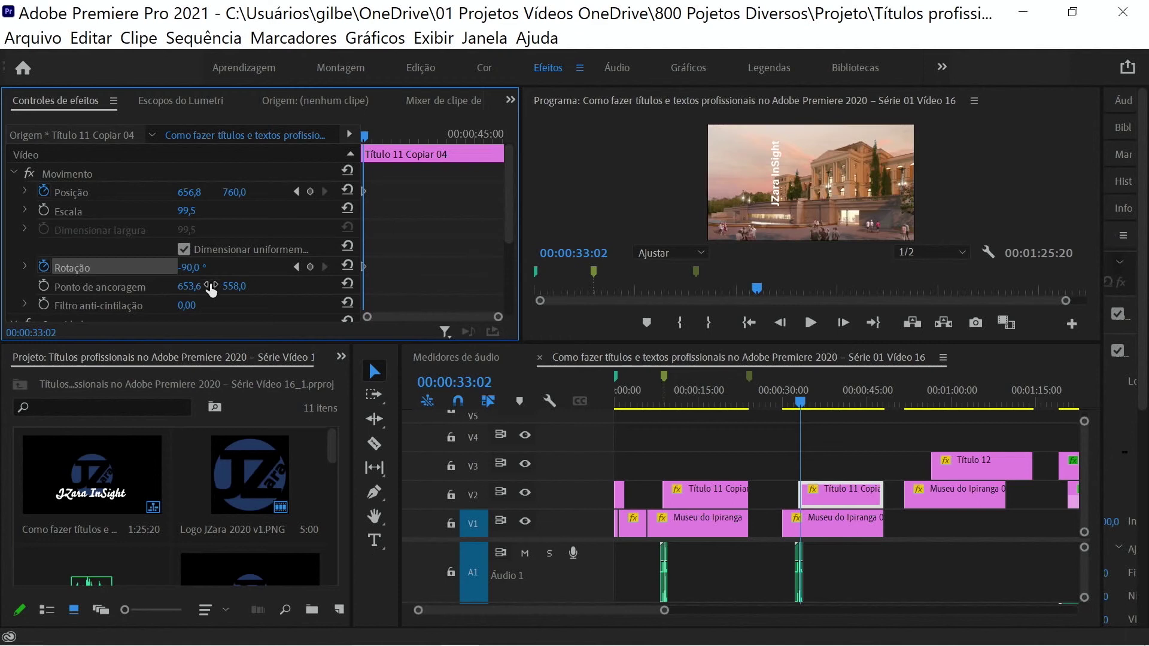
pyautogui.click(200, 269)
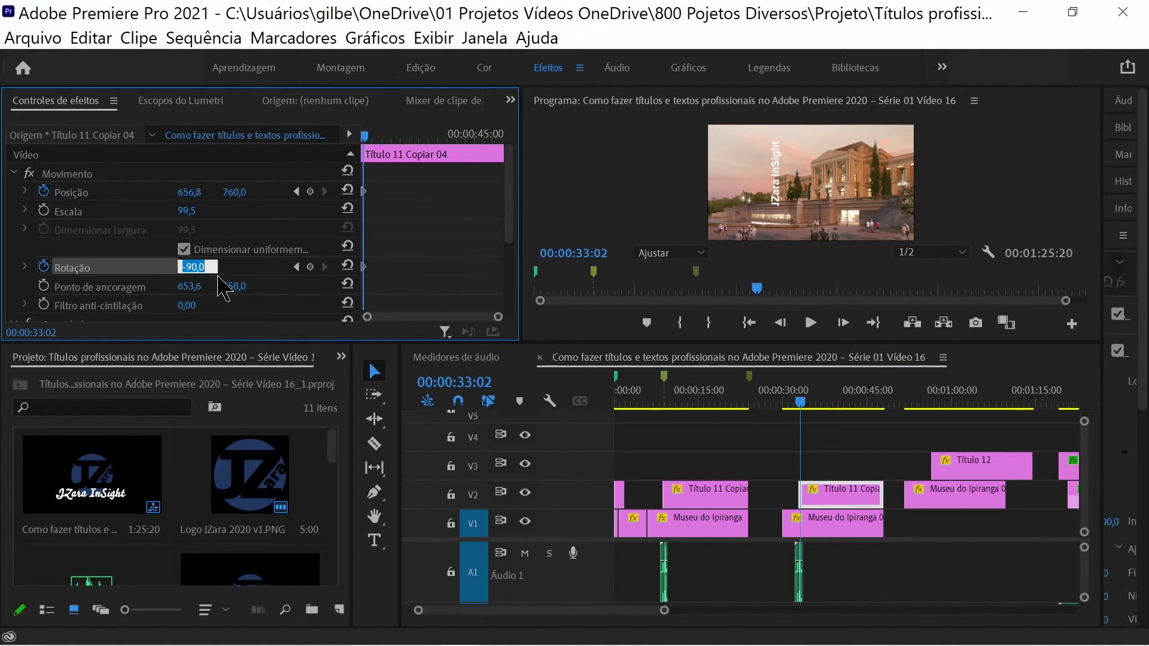
pyautogui.write('0')
pyautogui.press('Return')
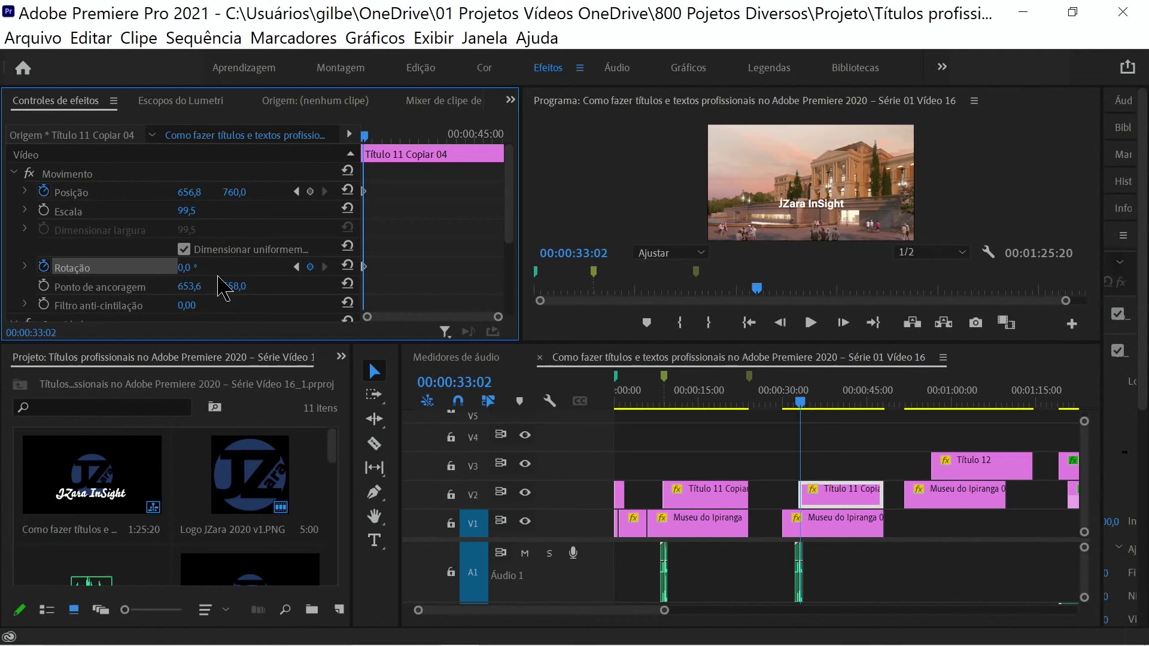
pyautogui.press('space')
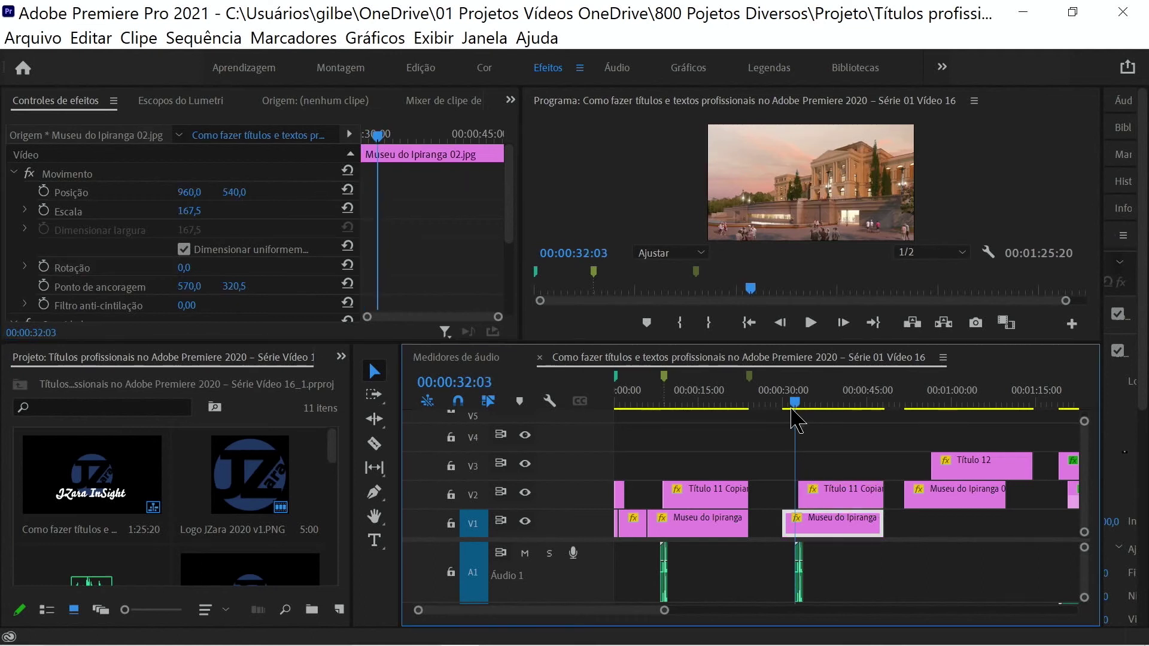
# Step: Watch the title animation in the maximized preview, stopping once JZara InSight lands upright
pyautogui.press('`')
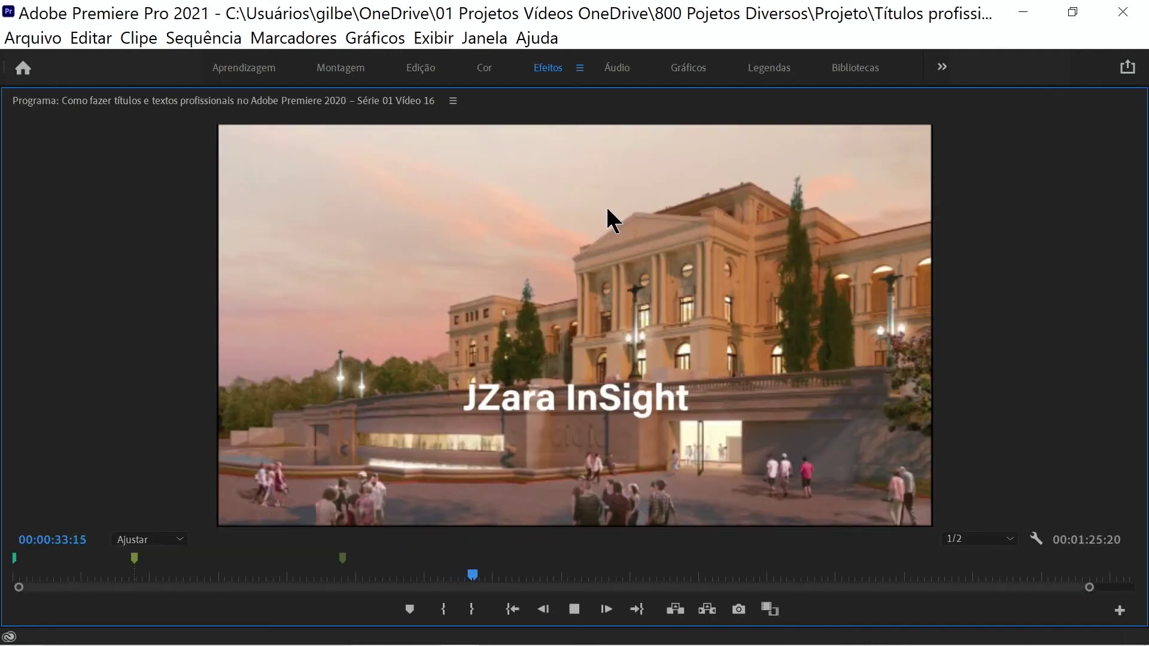
pyautogui.press('space')
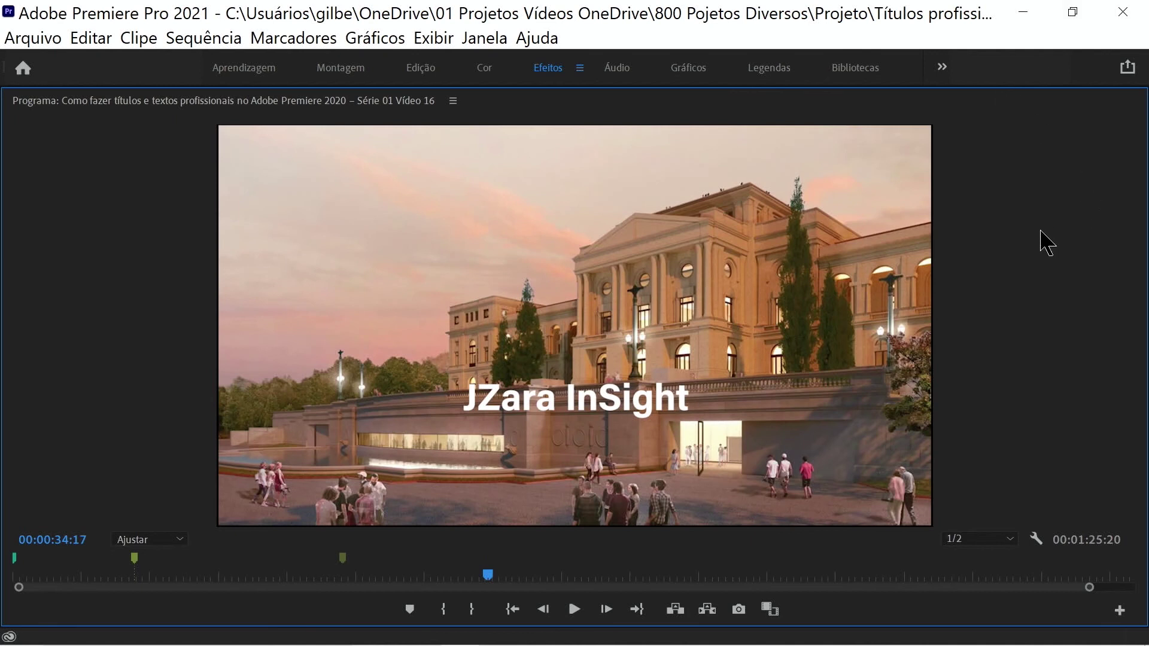